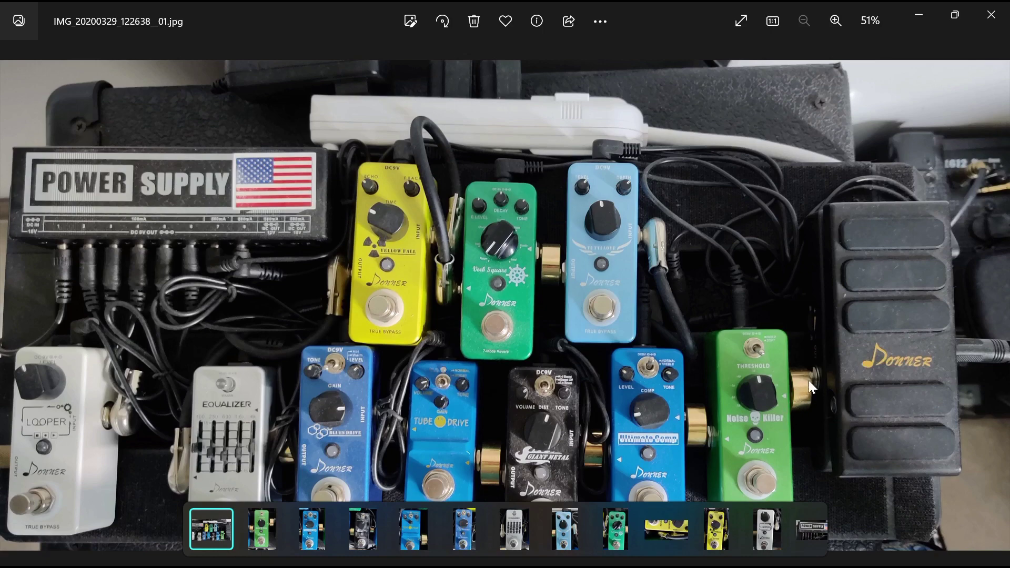
Examine the Noise Killer pedal in the pedalboard photo and bring up its close-up photo.
scroll(768, 424, "up", 5)
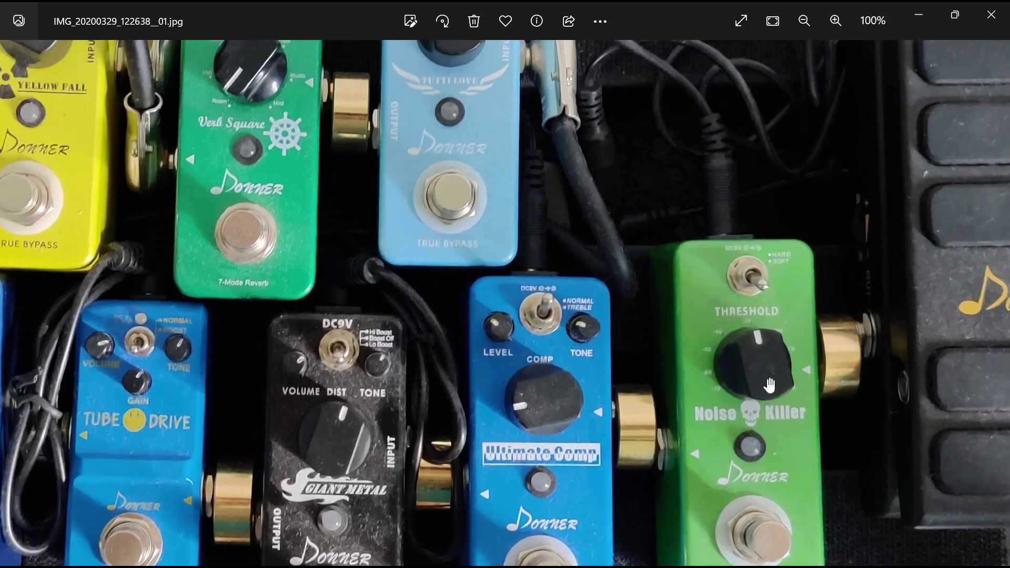
left_click_drag(750, 322, 719, 263)
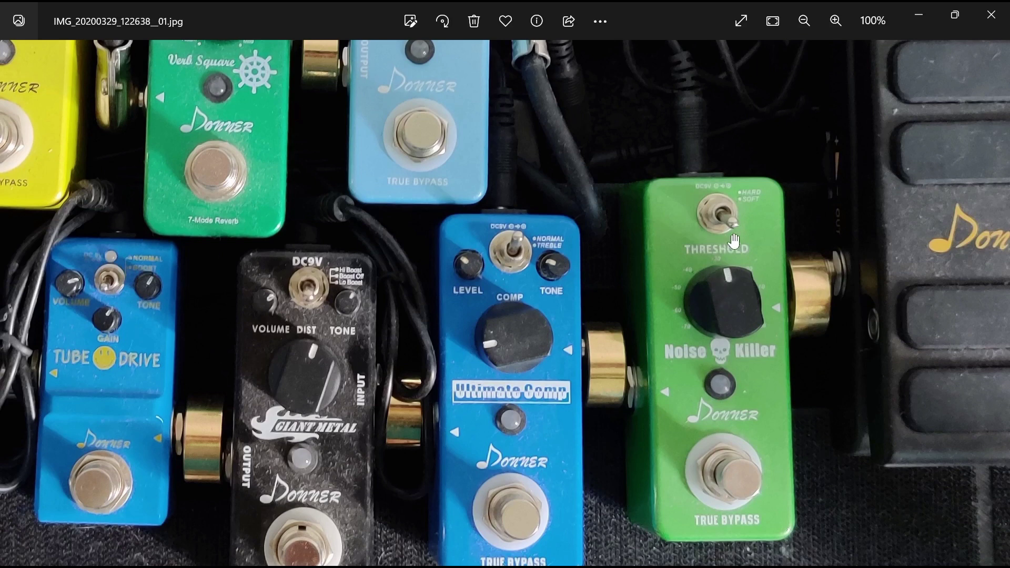
left_click(995, 304)
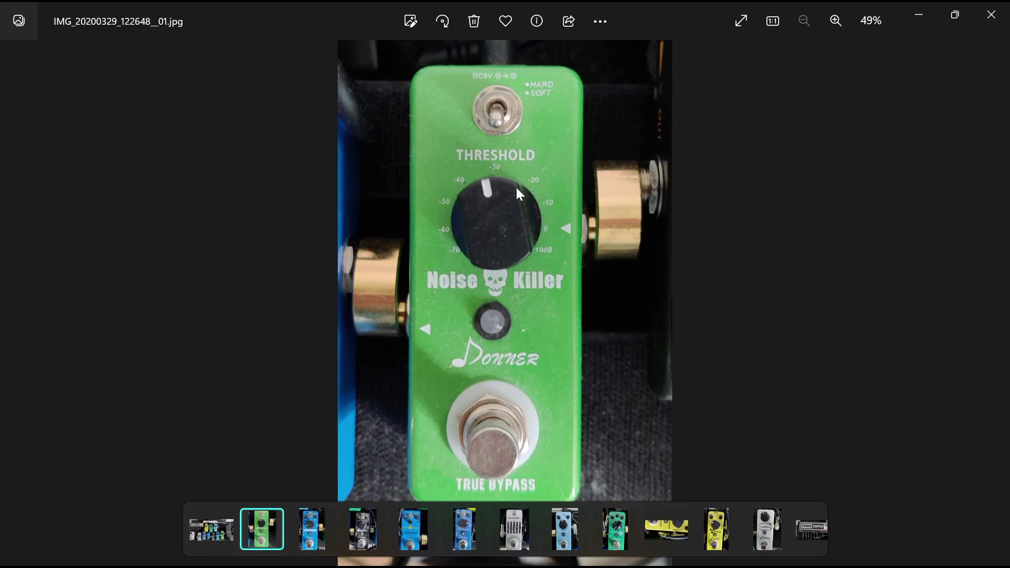
Switch to REAPER and hide the Gtr Body, Gtr Neck and Bouzouki tracks.
key("alt+Tab")
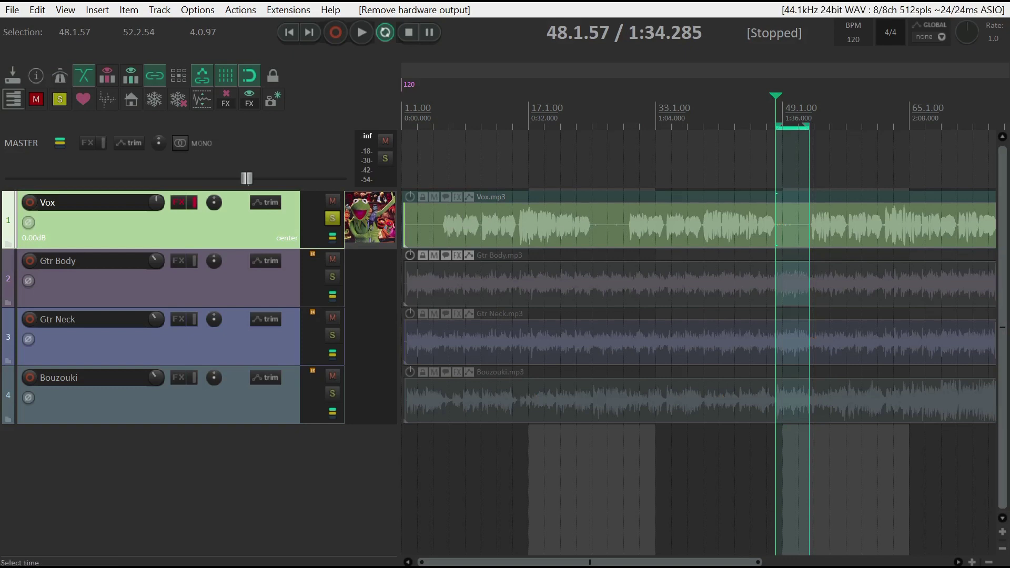
left_click(278, 291)
left_click(288, 405, "shift")
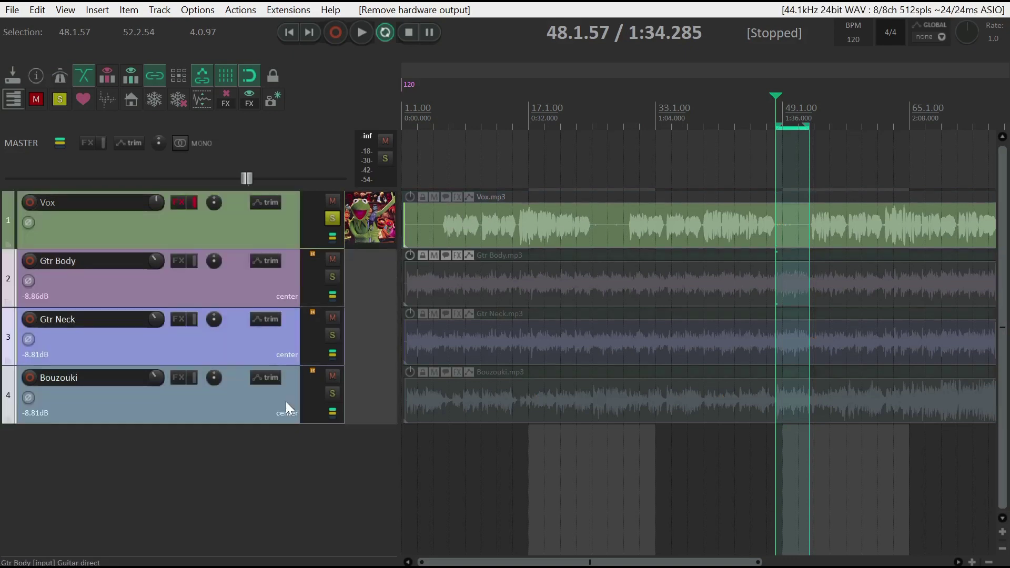
left_click(111, 78)
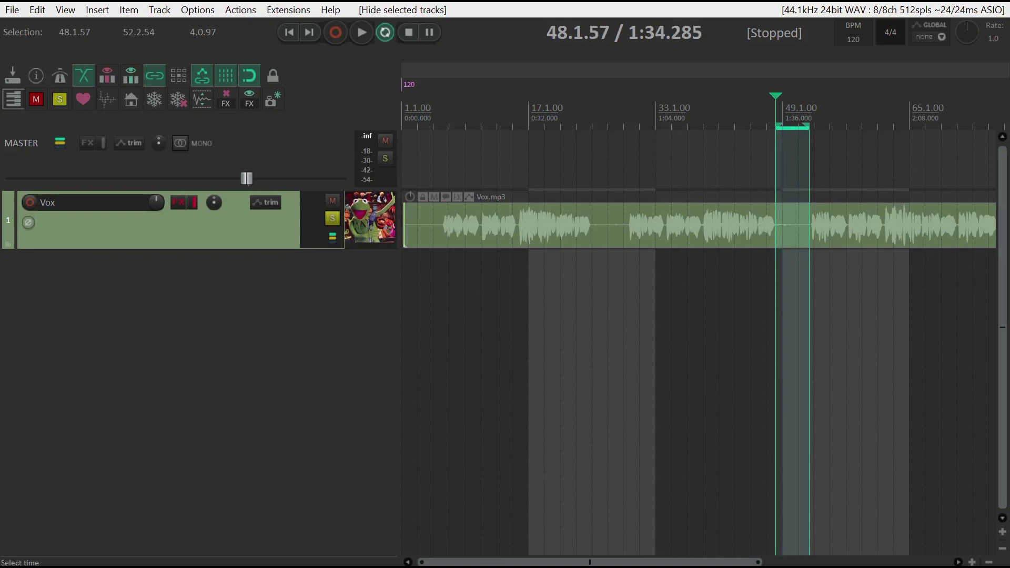
Loop the silent gap on the Vox track, open its ReaGate effect and raise the threshold to about -28.5 dB.
key("space")
key("f")
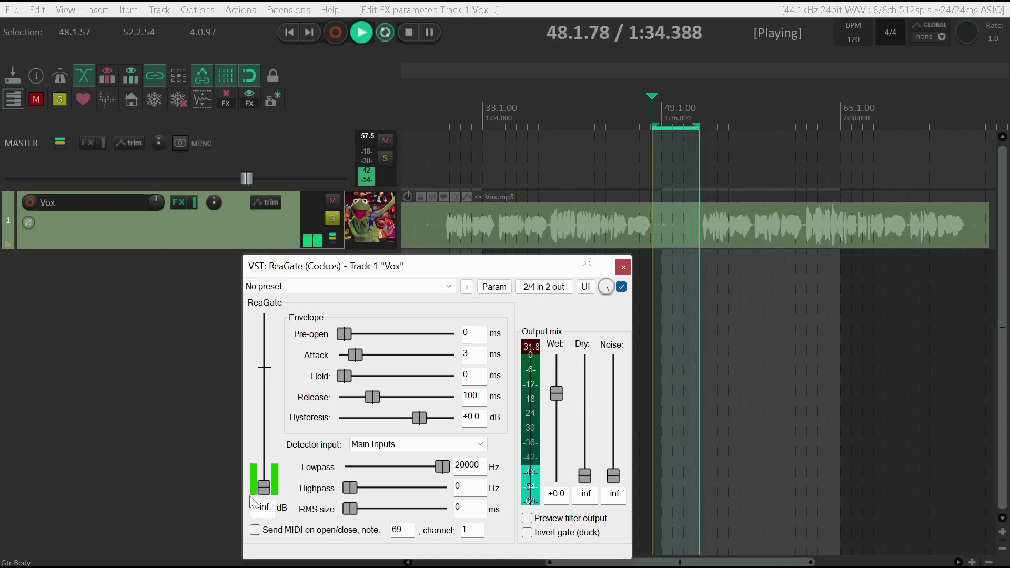
left_click_drag(265, 490, 267, 456)
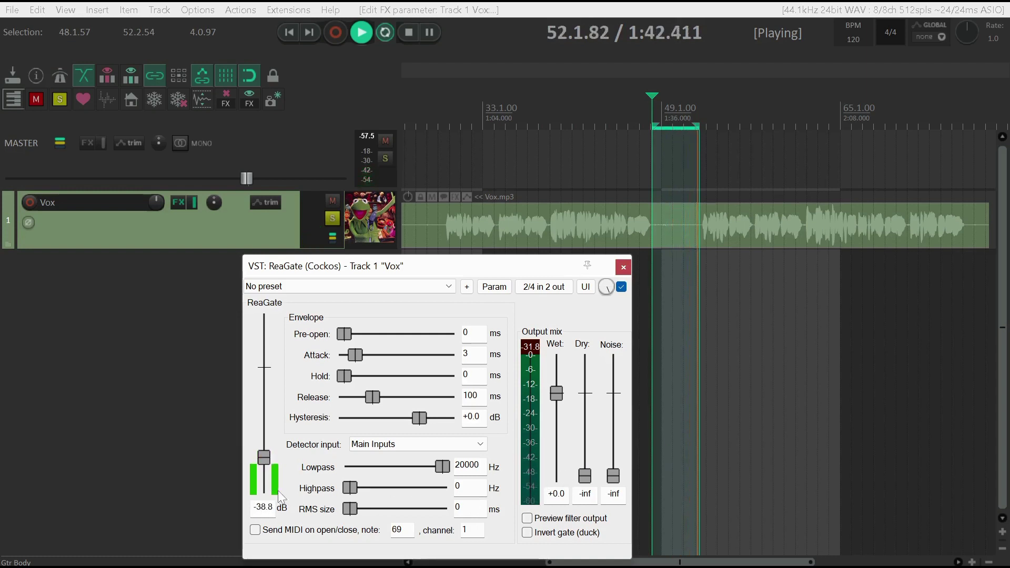
left_click_drag(271, 460, 265, 452)
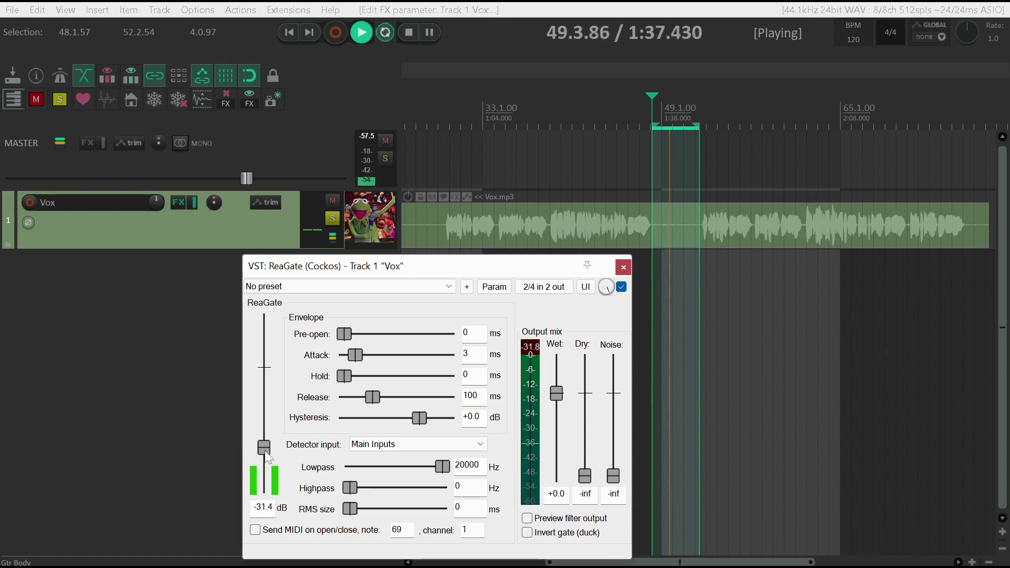
left_click_drag(265, 452, 265, 446)
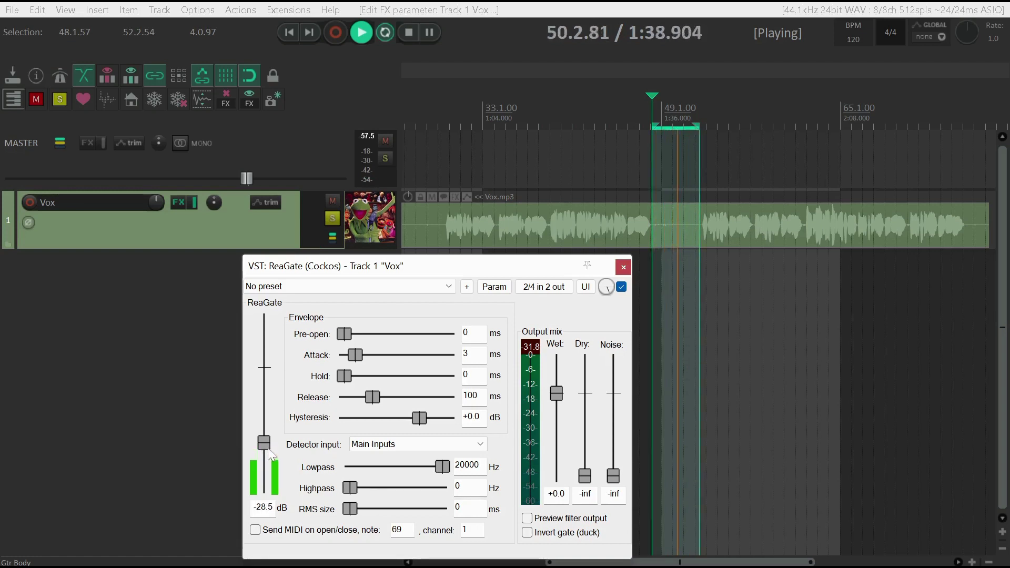
Stop playback and set the ReaGate threshold to exactly -28 dB.
key("space")
left_click(269, 506)
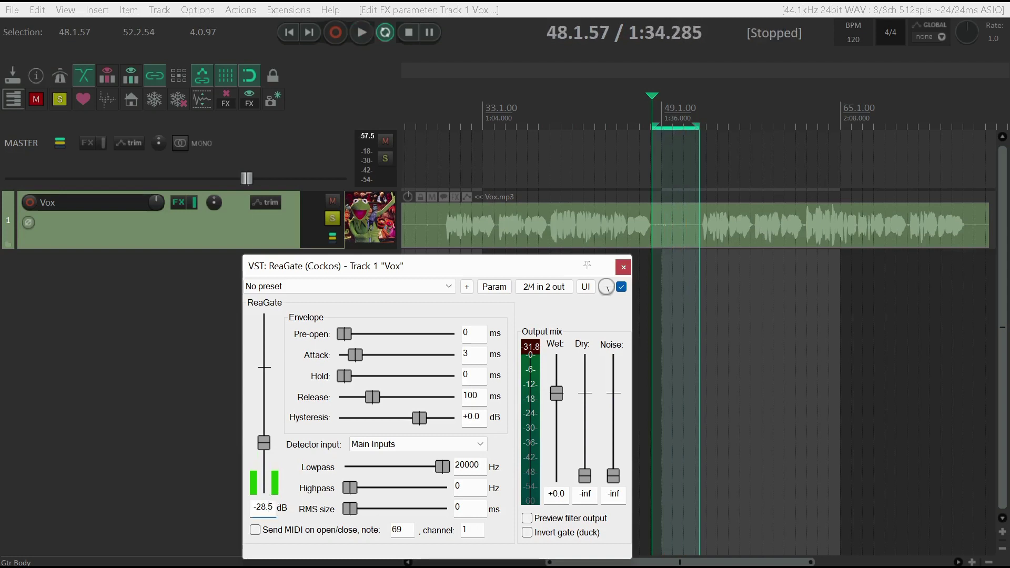
key("BackSpace")
key("BackSpace")
type("8")
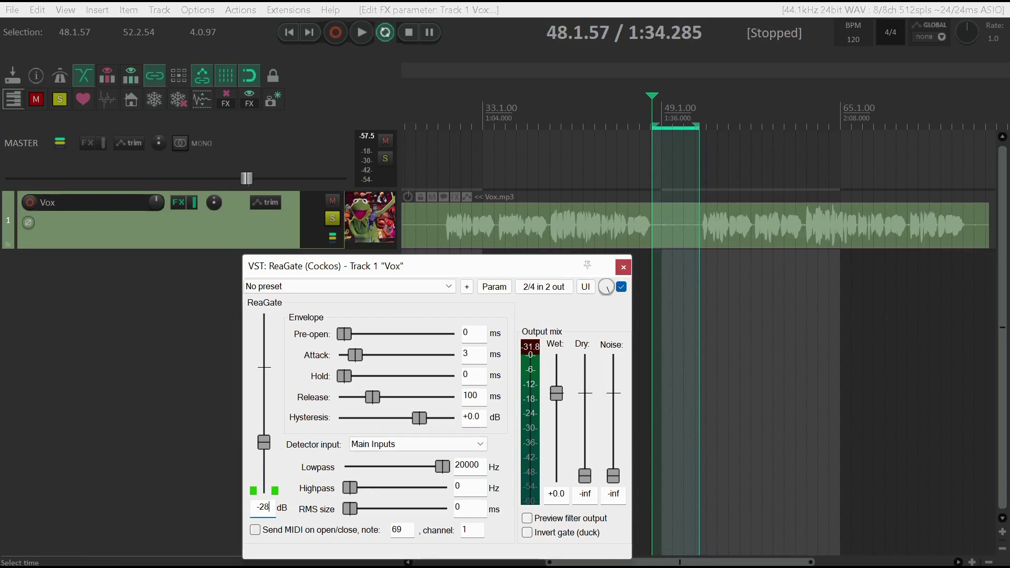
Play the gated vocal from just before the gap and extend the time selection's end to 54.3.99, over the next phrase.
left_click(643, 368)
left_click(640, 368)
key("space")
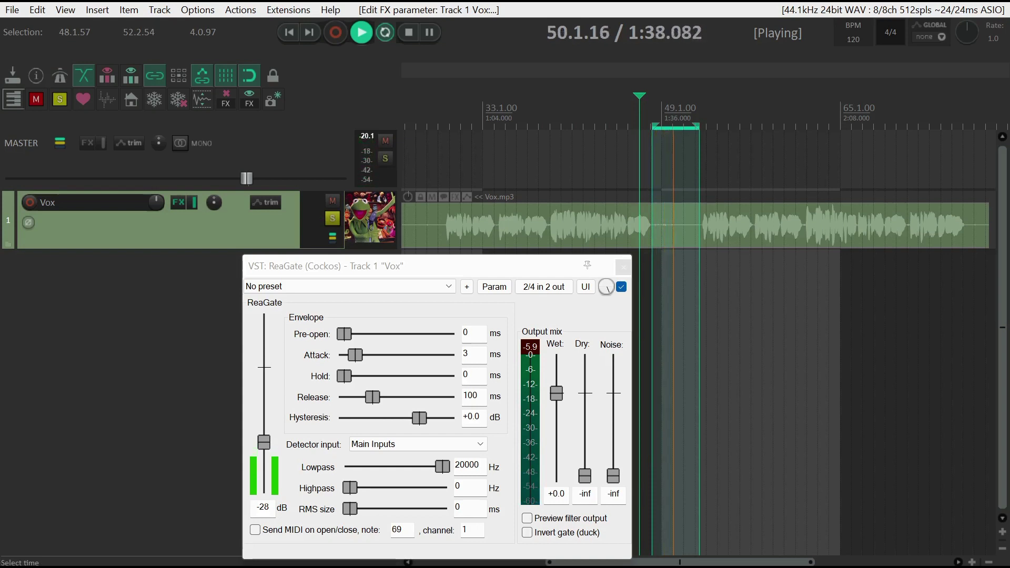
left_click_drag(698, 126, 725, 125)
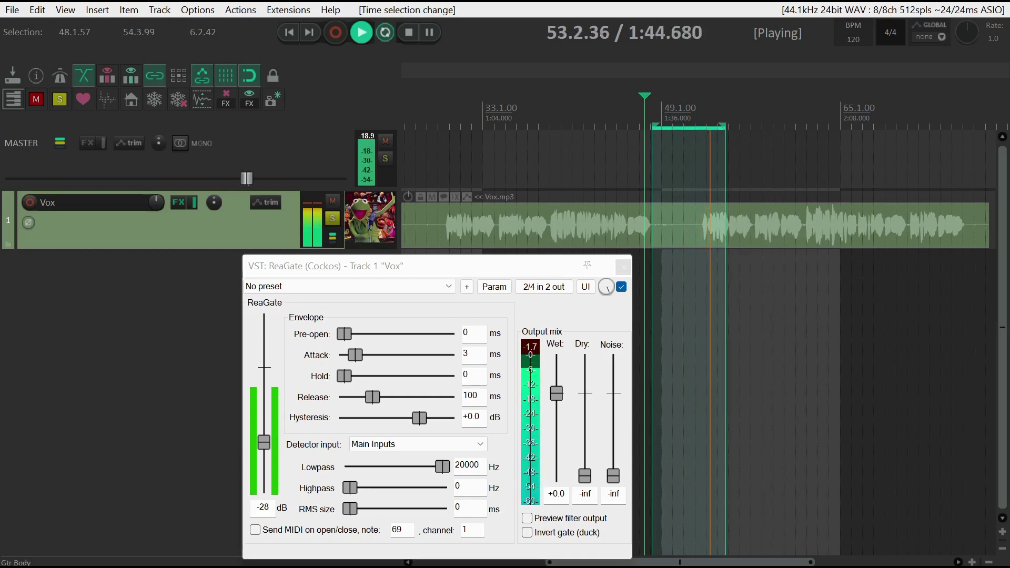
key("space")
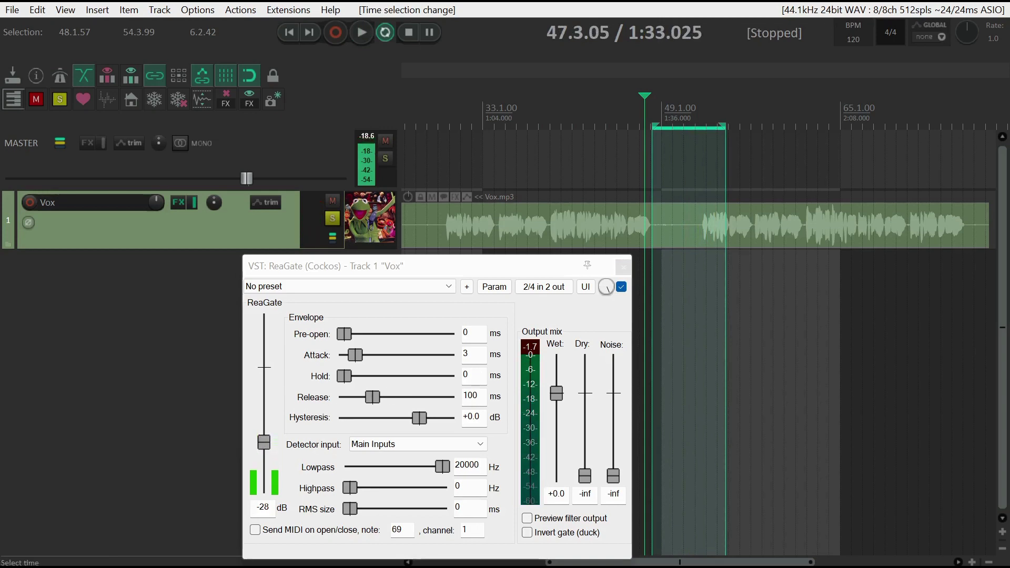
Raise the ReaGate threshold to 0 dB and play the vocal from just before the phrase following the gap.
left_click_drag(263, 448, 261, 370)
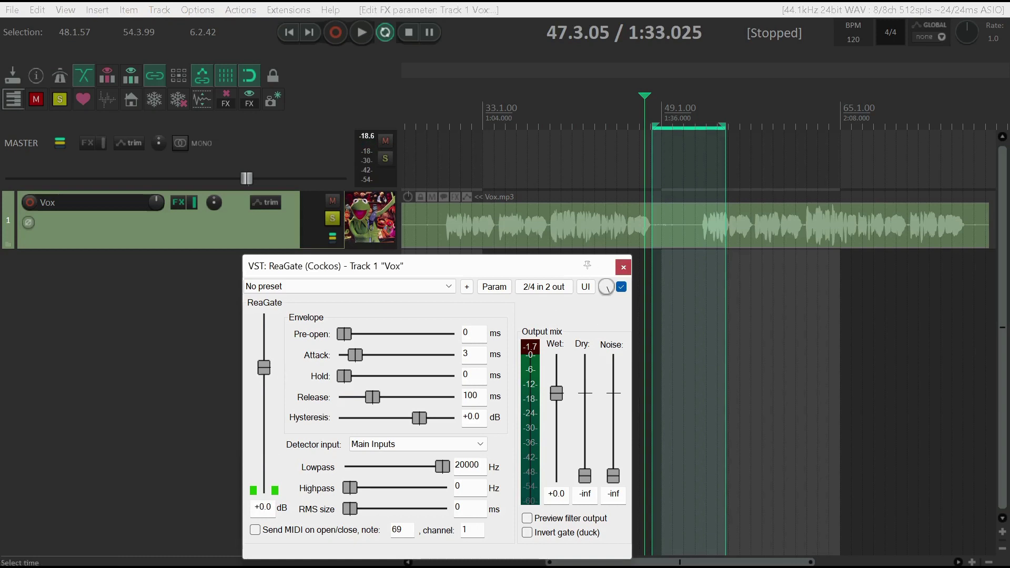
left_click(697, 119)
key("space")
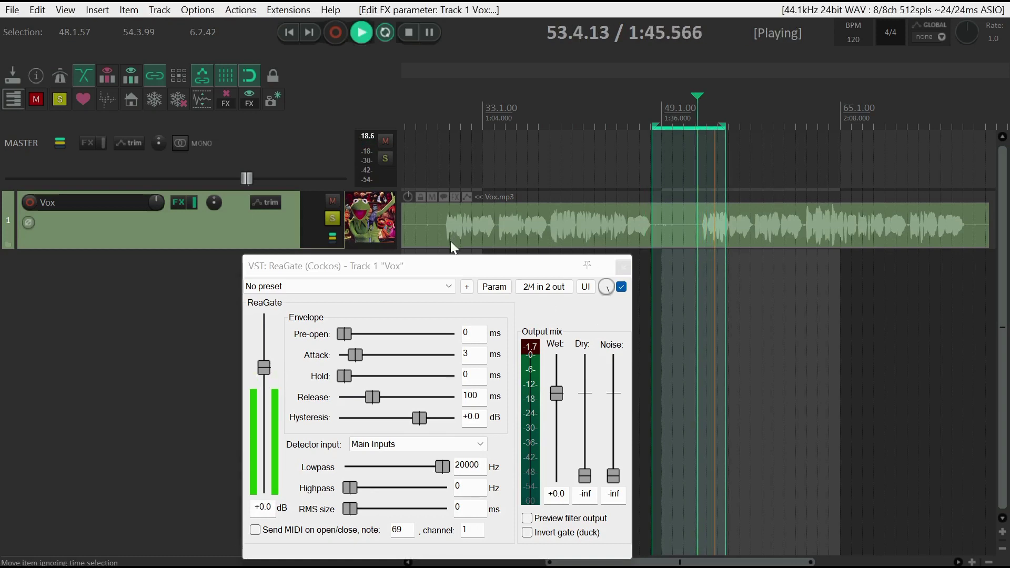
key("space")
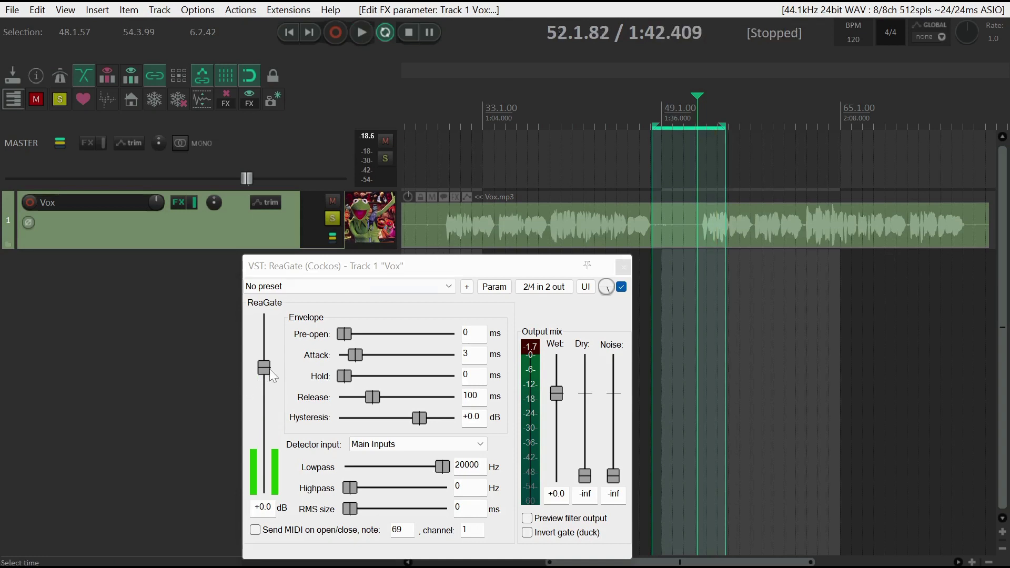
Bring the ReaGate threshold back down to -28 dB.
left_click_drag(264, 366, 264, 454)
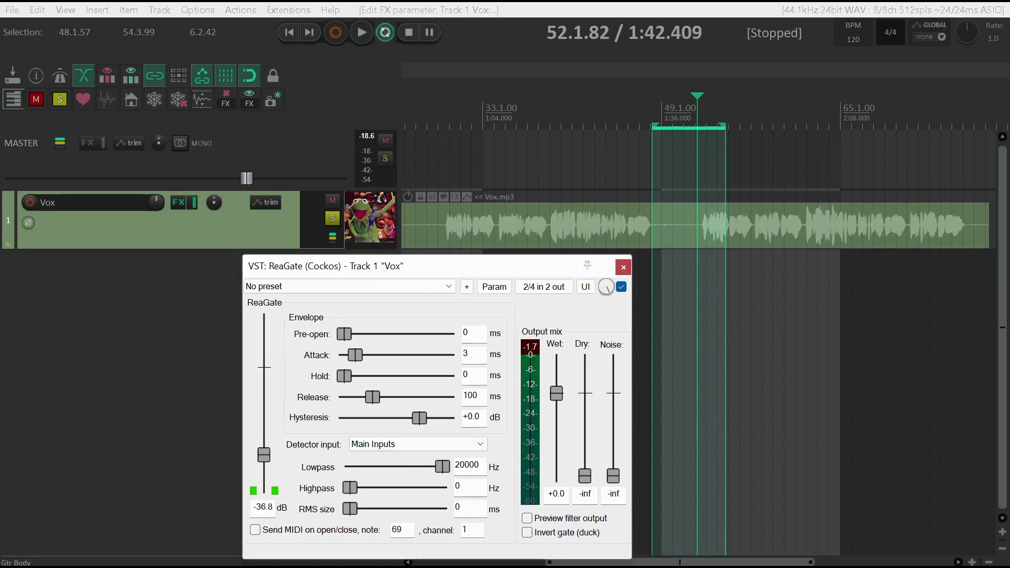
double_click(263, 506)
type("-28")
Try the "stock - kick gate" and "stock - snare gate" presets in ReaGate.
left_click(410, 286)
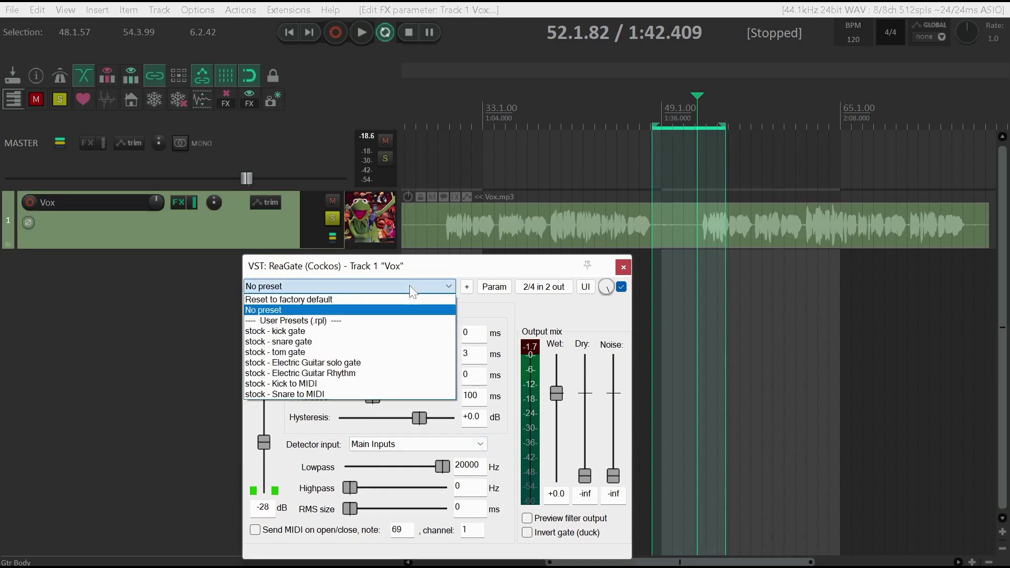
left_click(305, 332)
left_click(342, 288)
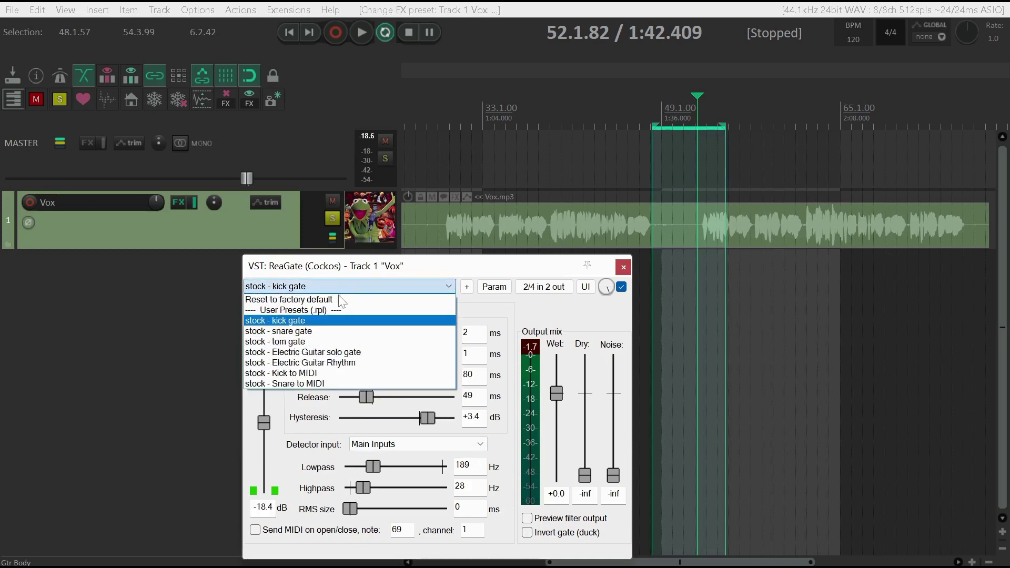
left_click(323, 333)
left_click(341, 286)
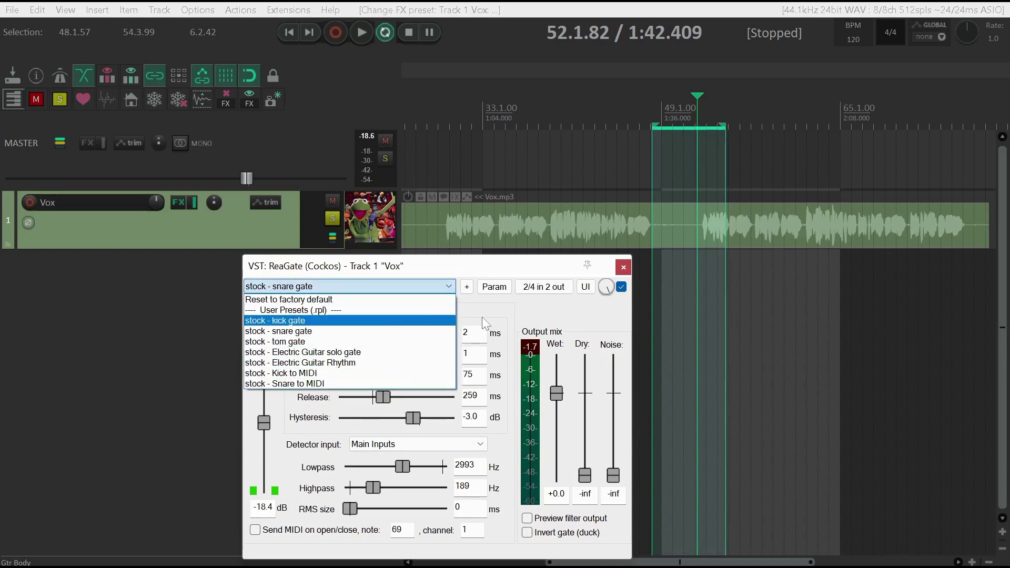
left_click(503, 304)
Reset ReaGate to its factory default and set the threshold to -28 dB.
left_click(353, 287)
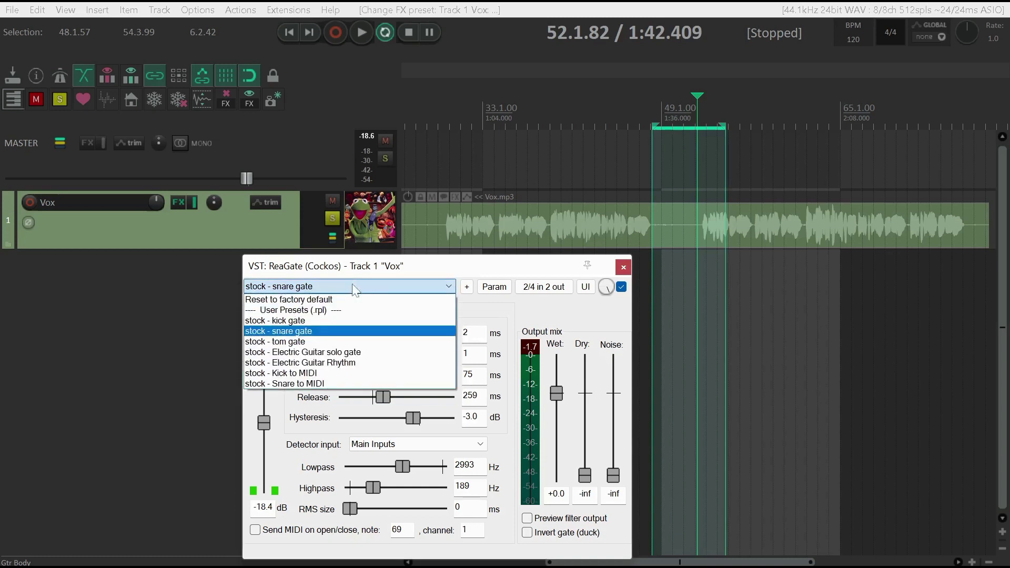
left_click(336, 297)
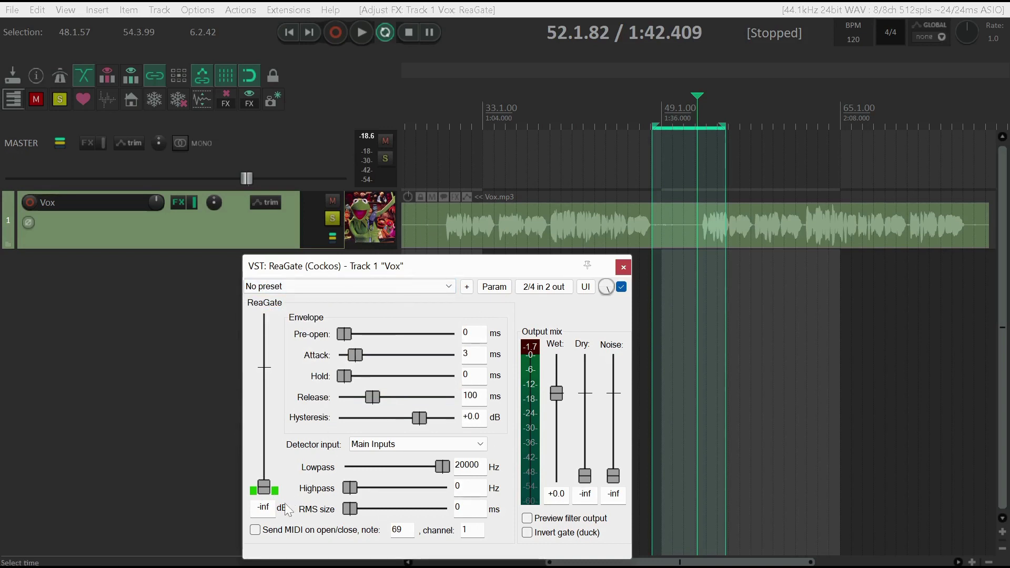
double_click(263, 508)
key("BackSpace")
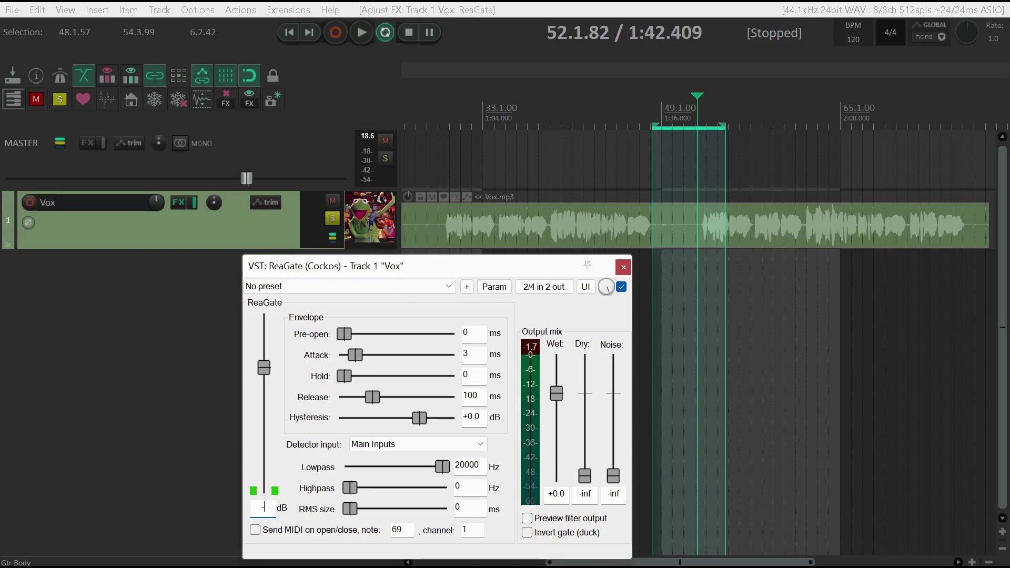
type("-28")
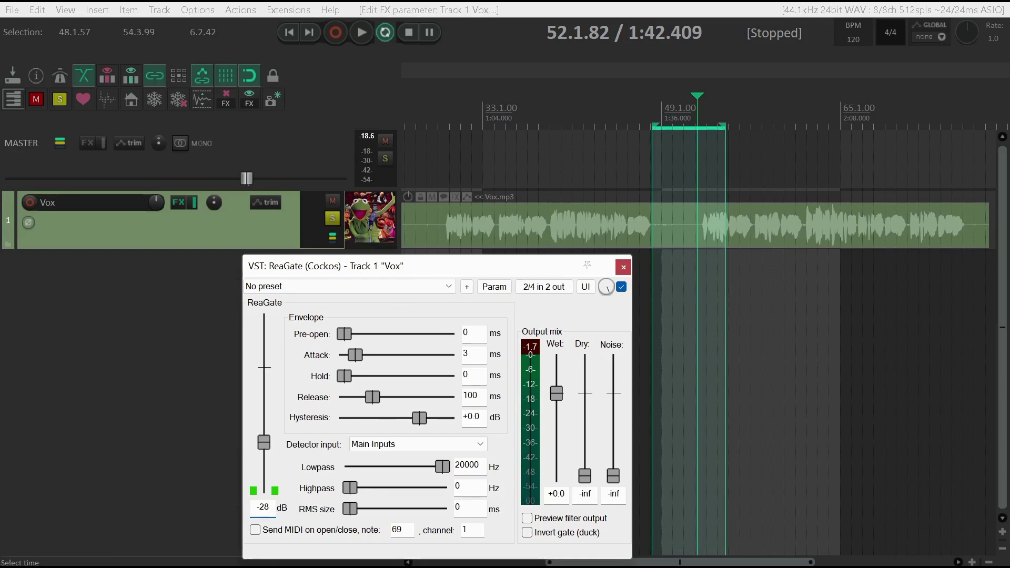
Make a time selection from 27.2.52 to 32.1.00 around the start of the vocal phrase and briefly play it.
left_click(420, 119)
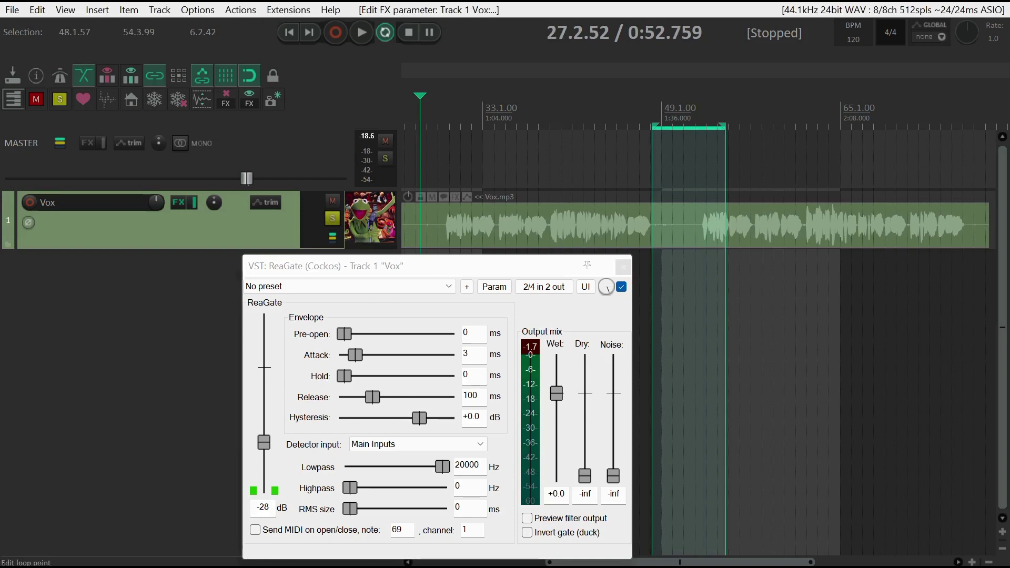
left_click_drag(420, 120, 471, 120)
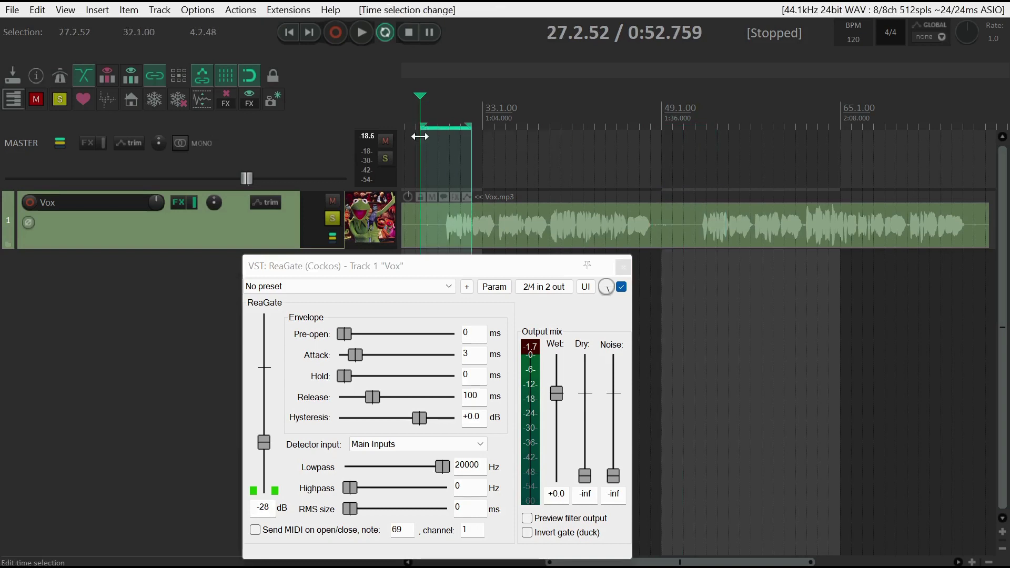
key("space")
key("space")
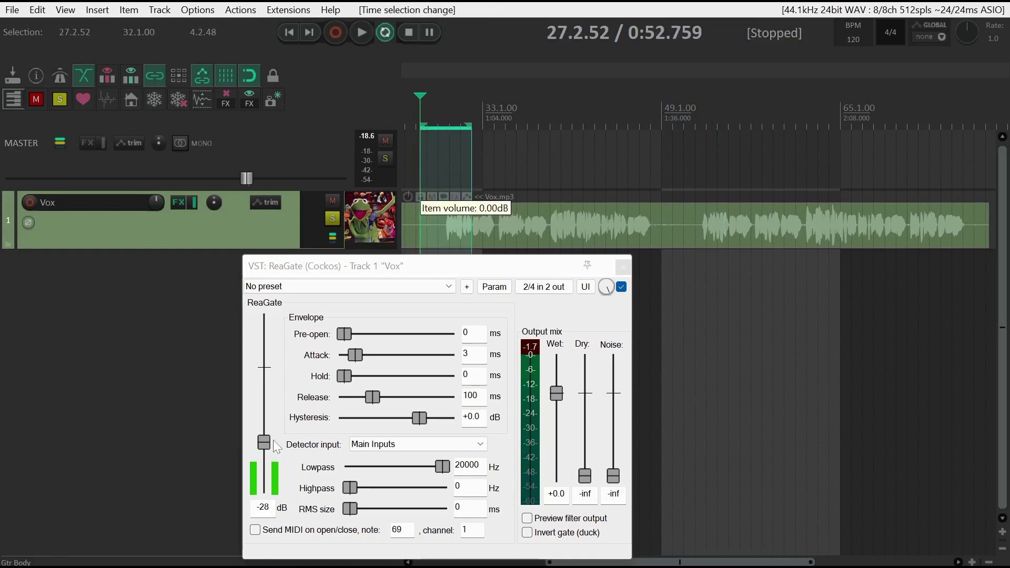
Lower the ReaGate threshold to -inf and play the quiet opening of the selection several times.
left_click_drag(264, 443, 265, 490)
key("space")
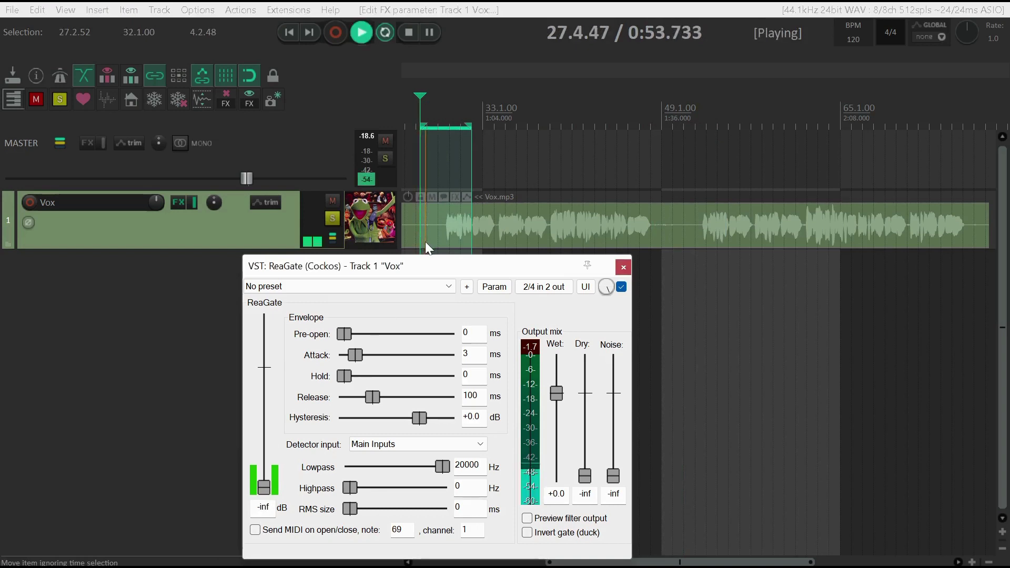
key("space")
key("space")
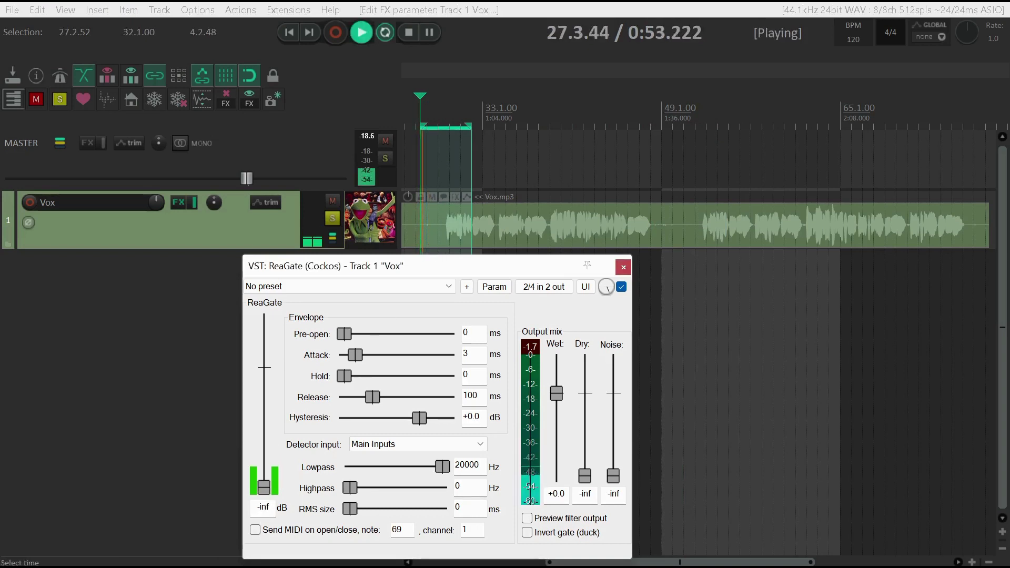
key("space")
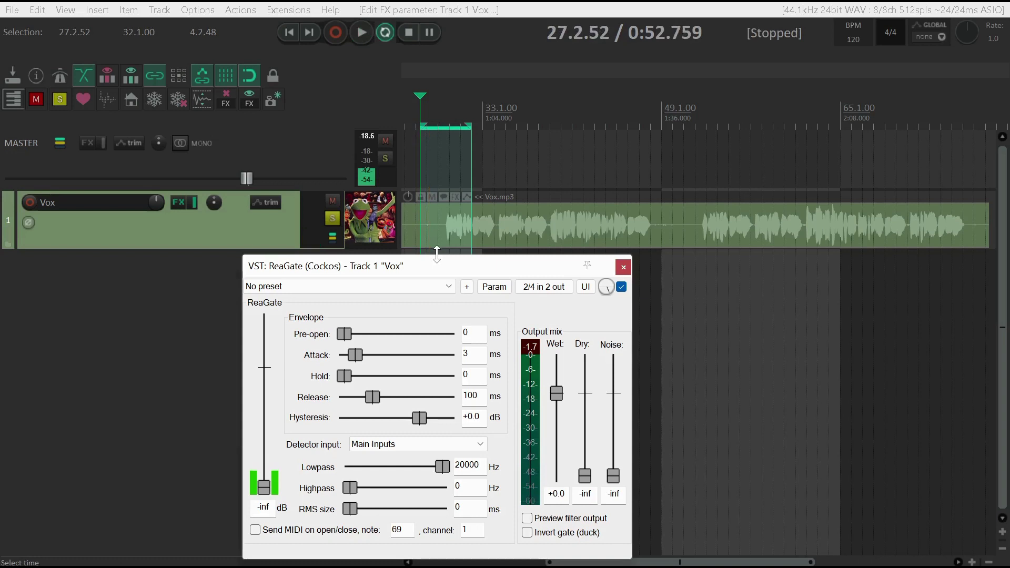
key("space")
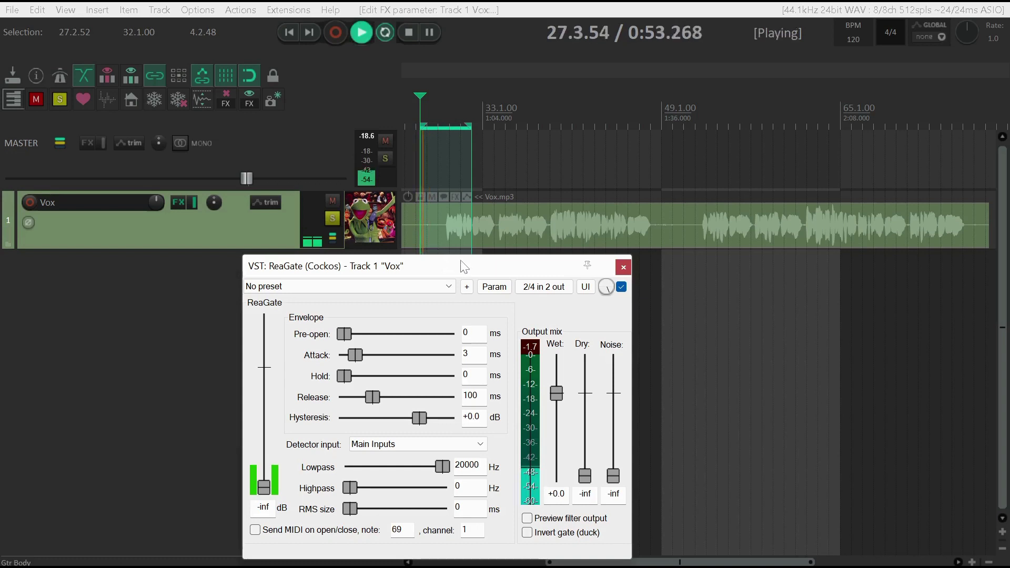
key("space")
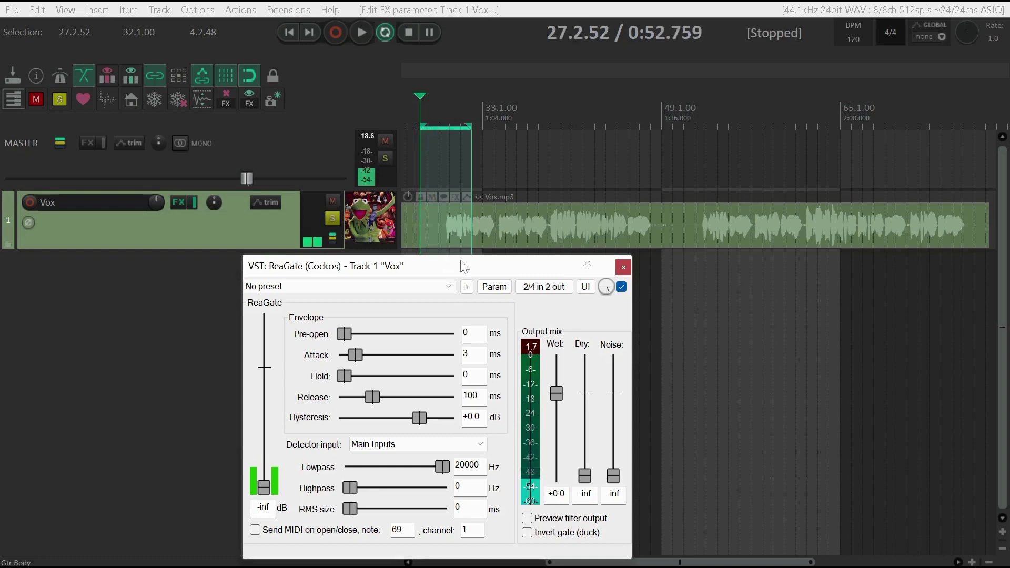
Set the ReaGate threshold to -28 dB and play the quiet opening of the time selection.
left_click(264, 506)
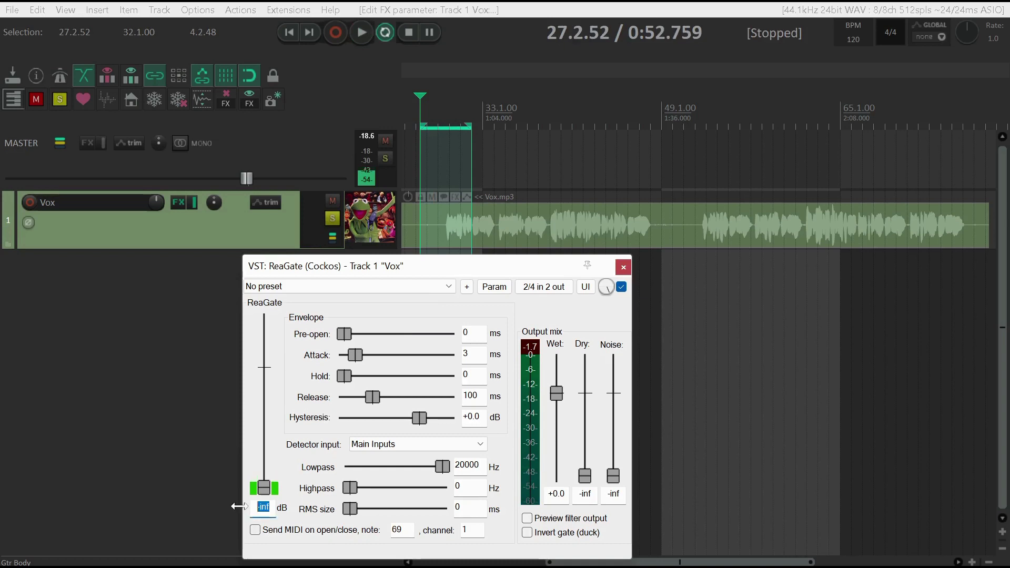
type("-28")
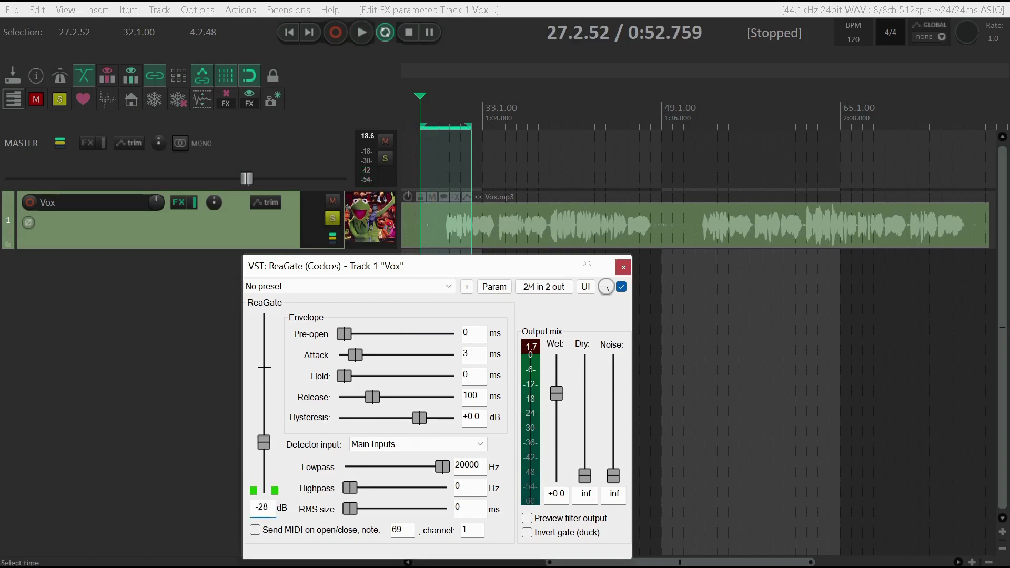
key("space")
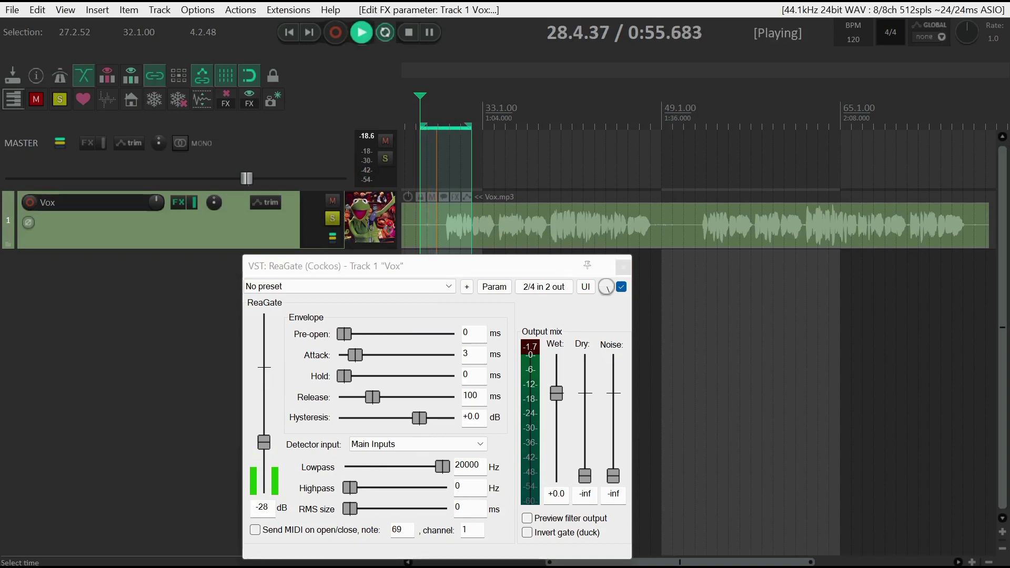
key("space")
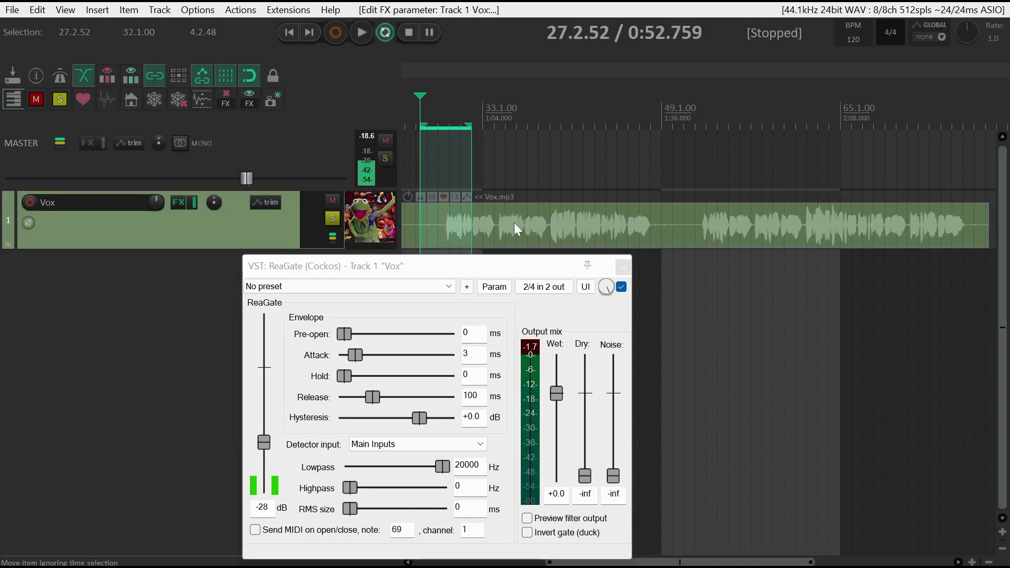
Select the Vox.mp3 item on the timeline and close the ReaGate window.
scroll(514, 223, "down", 2)
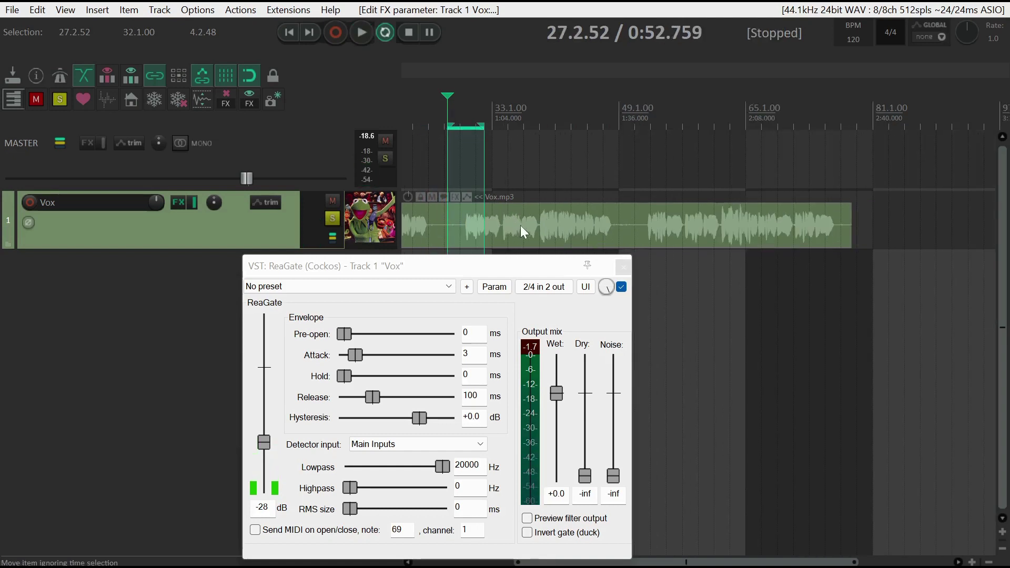
left_click(591, 216)
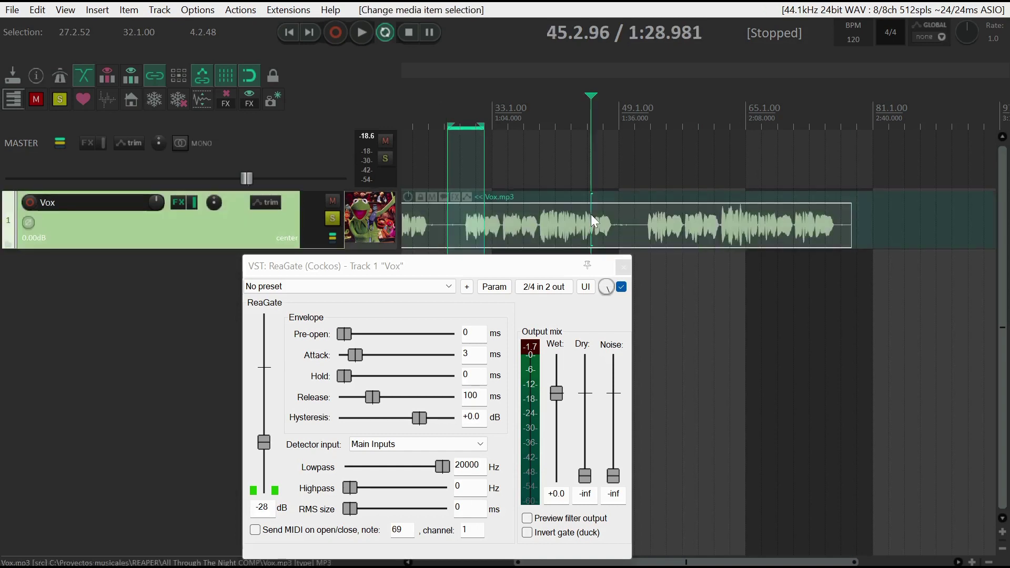
left_click(623, 267)
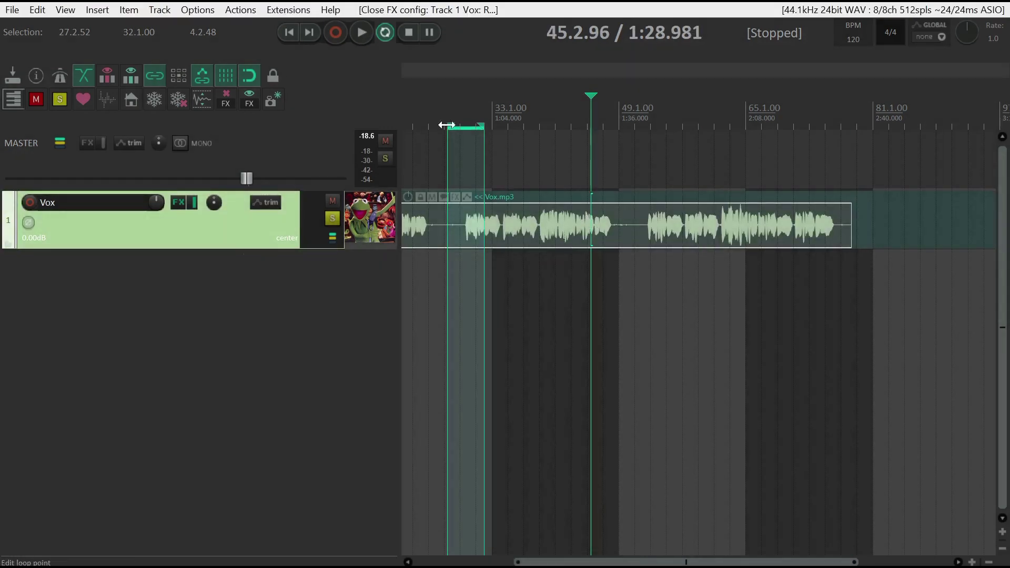
Extend the time selection over the whole Vox.mp3 item, from 1.1.00 to 78.1.44.
left_click_drag(449, 126, 403, 126)
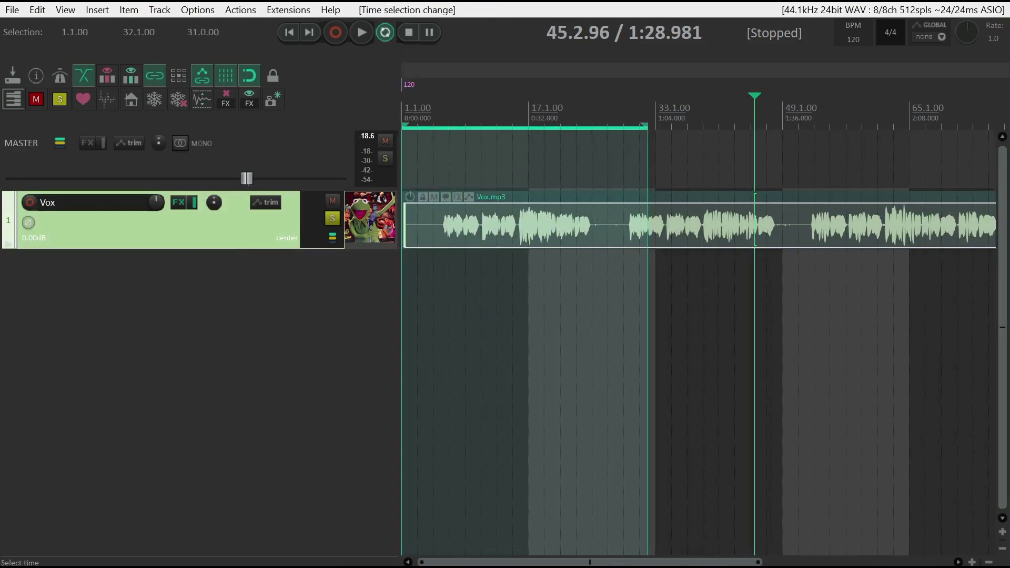
scroll(404, 127, "down", 3)
left_click_drag(523, 127, 709, 134)
Examine the Dynamic split items settings for the Vox.mp3 item, close them without splitting, and place the edit cursor at 5.1.00.
left_click(609, 231)
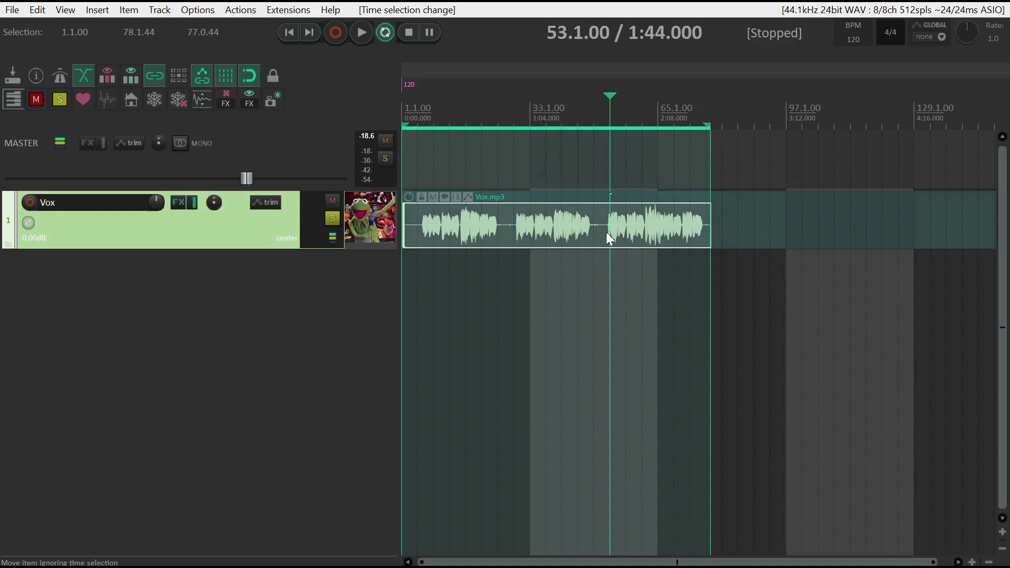
key("d")
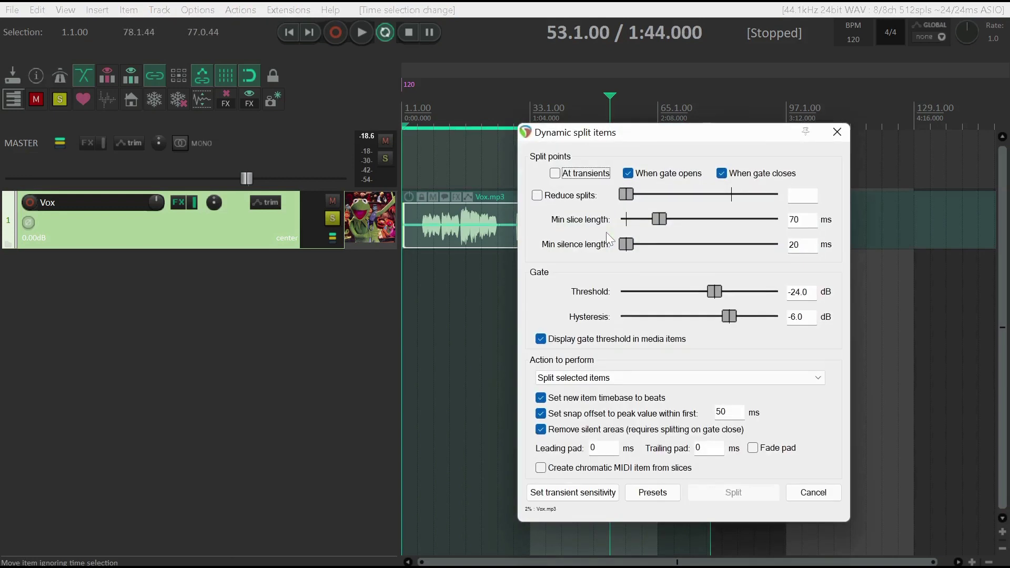
left_click_drag(663, 151, 411, 285)
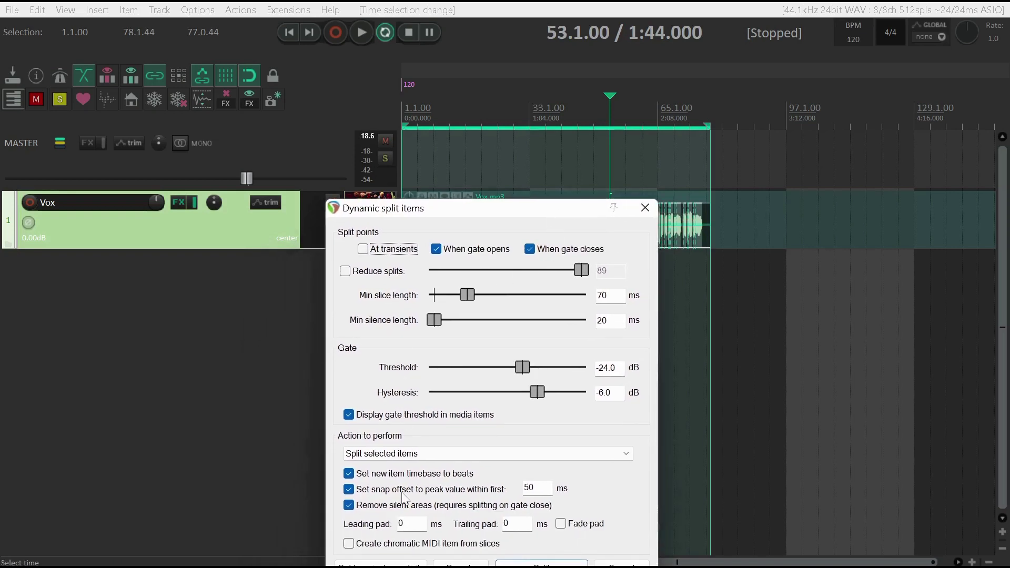
left_click(645, 207)
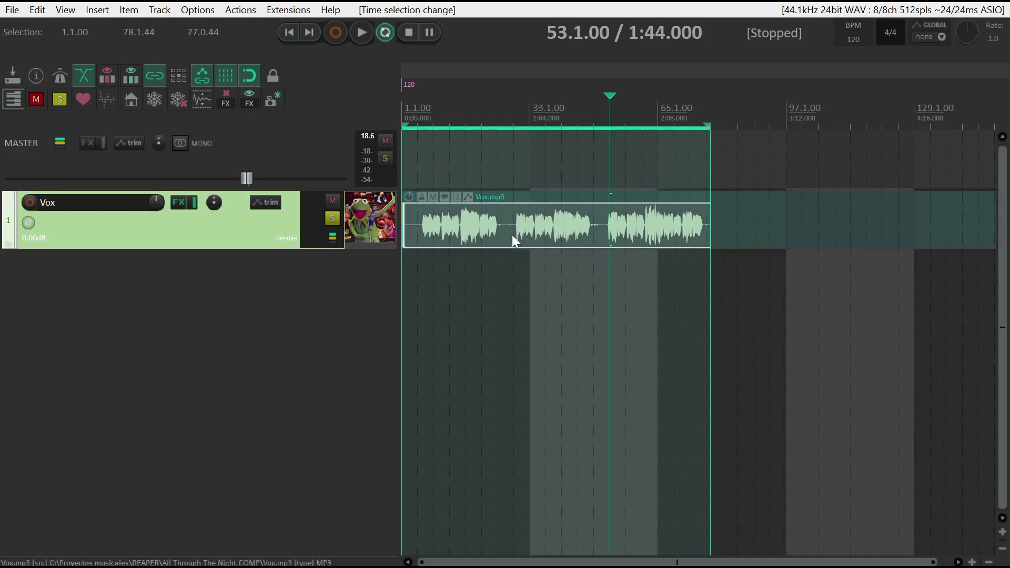
left_click(418, 220)
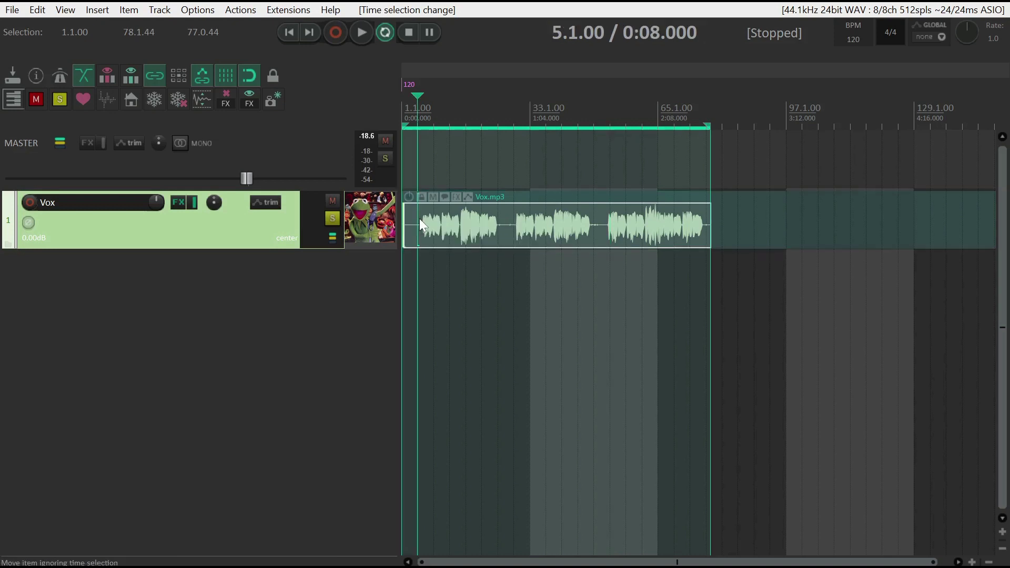